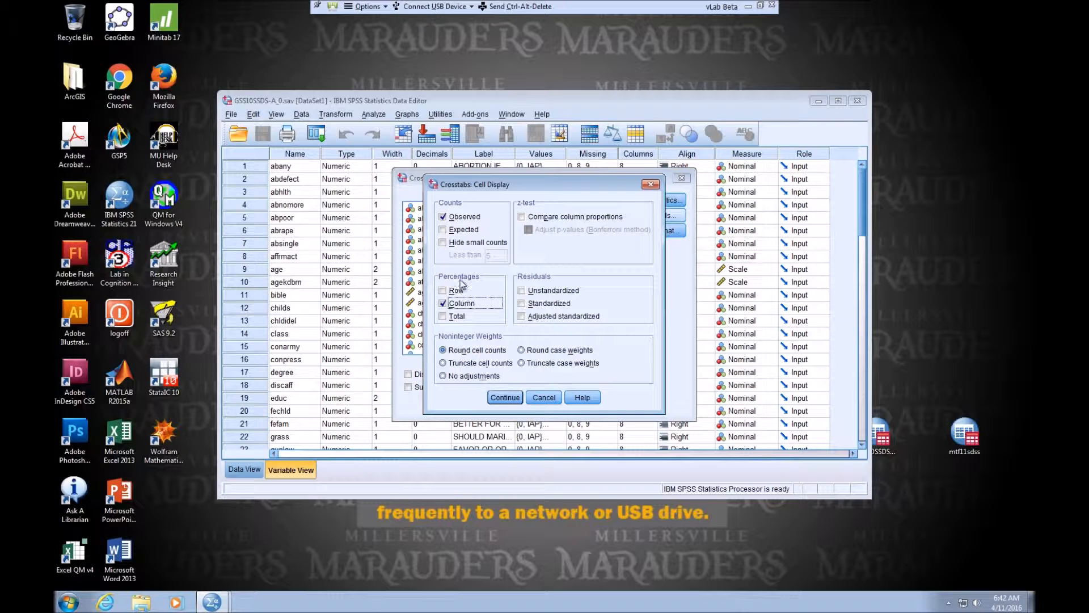
Accept the observed counts and column percentages, and run the crosstab of pres04 by bible.
click(509, 399)
click(478, 405)
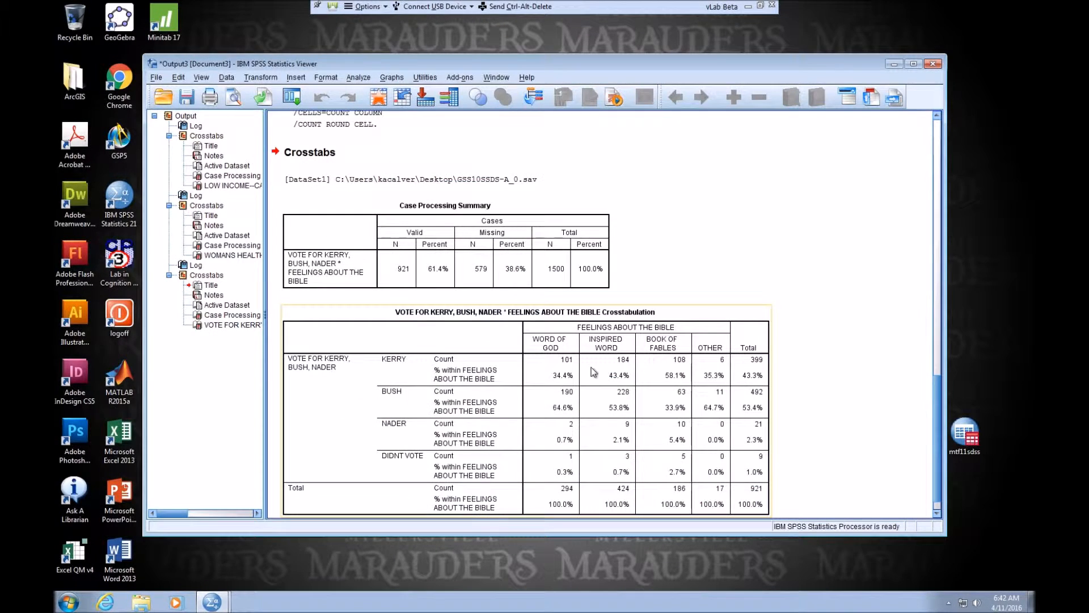
click(517, 207)
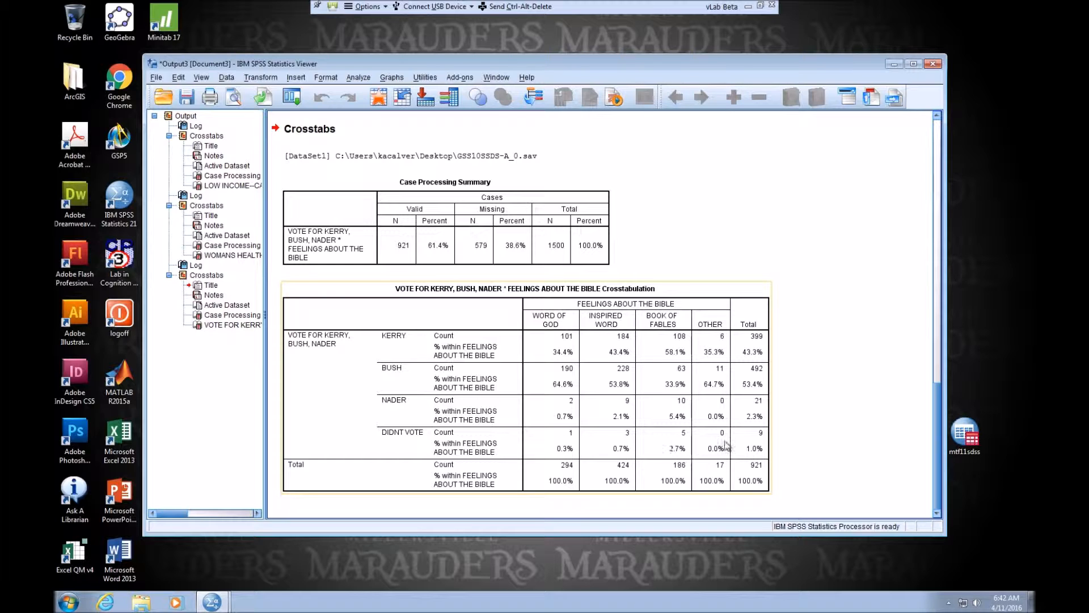
click(792, 175)
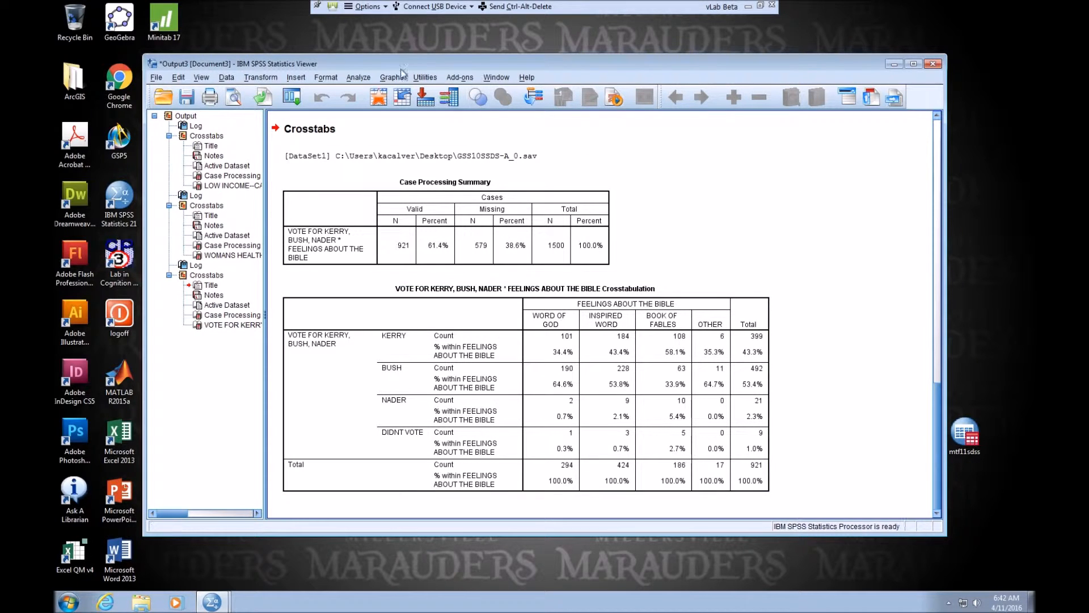
Run another crosstab with PRES08 replacing pres04 as the row variable and bible kept as the column variable.
click(358, 78)
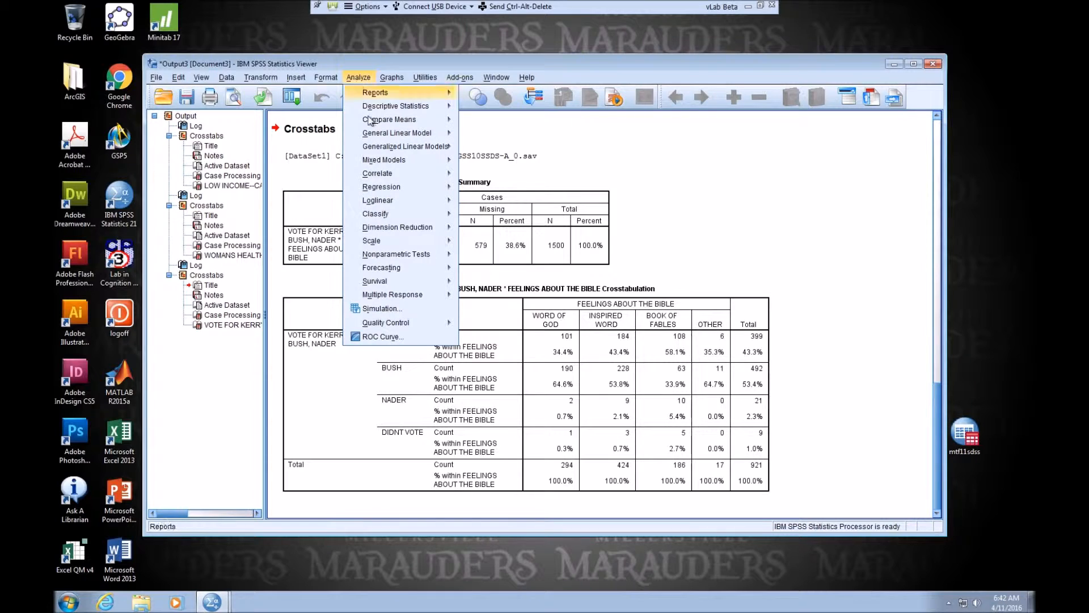
mouse_move(374, 120)
mouse_move(409, 94)
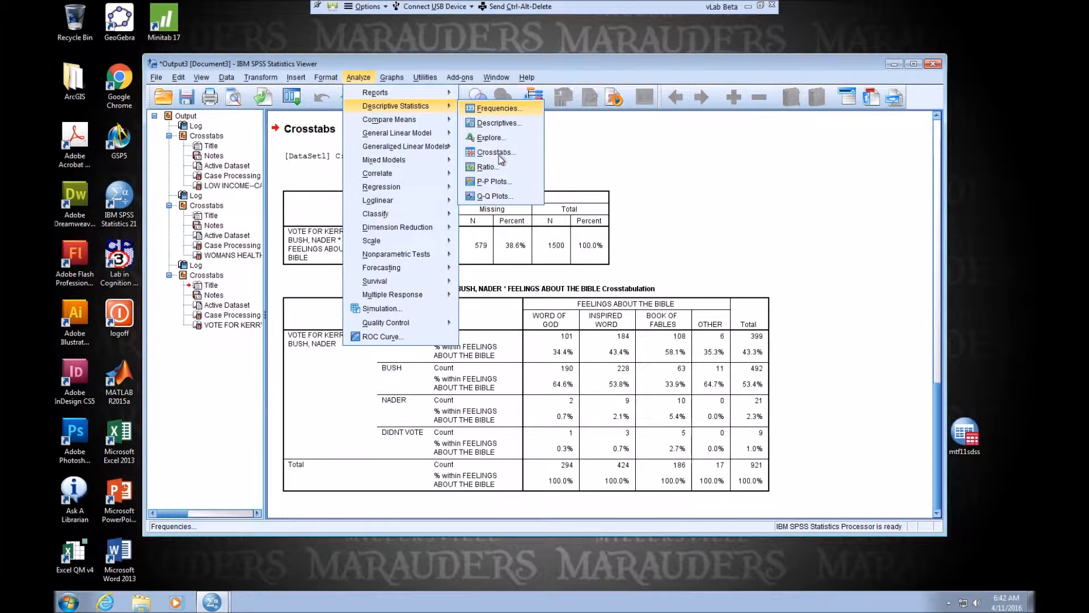
click(481, 152)
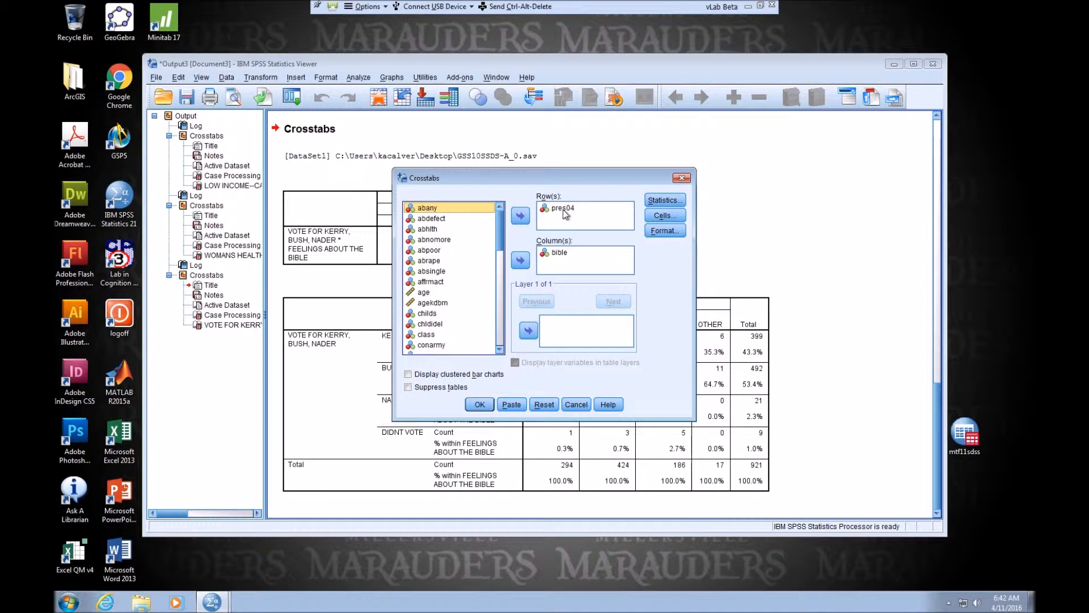
click(563, 208)
click(521, 216)
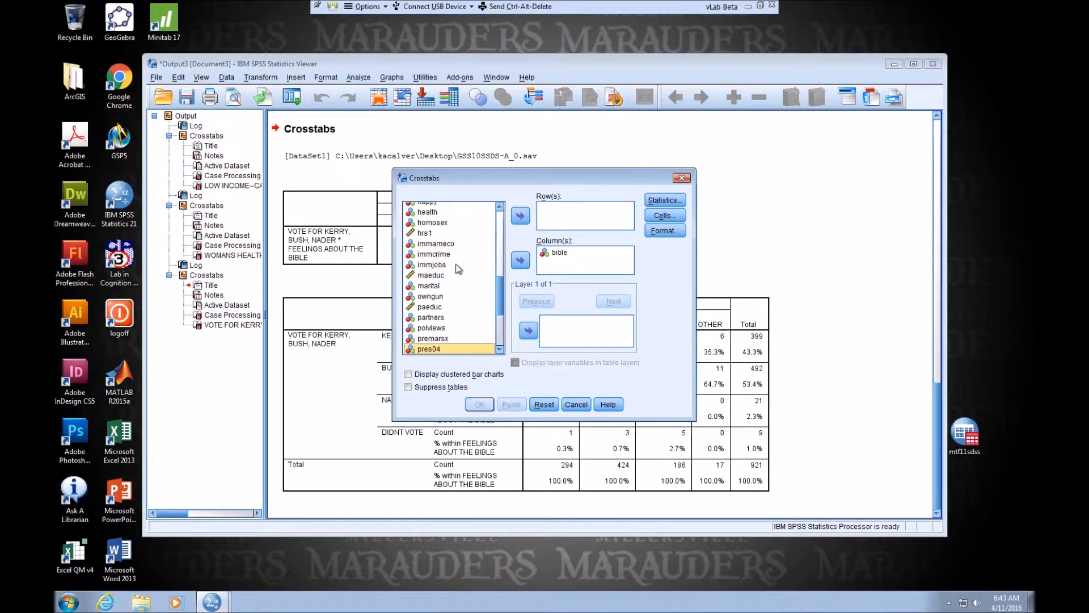
click(499, 351)
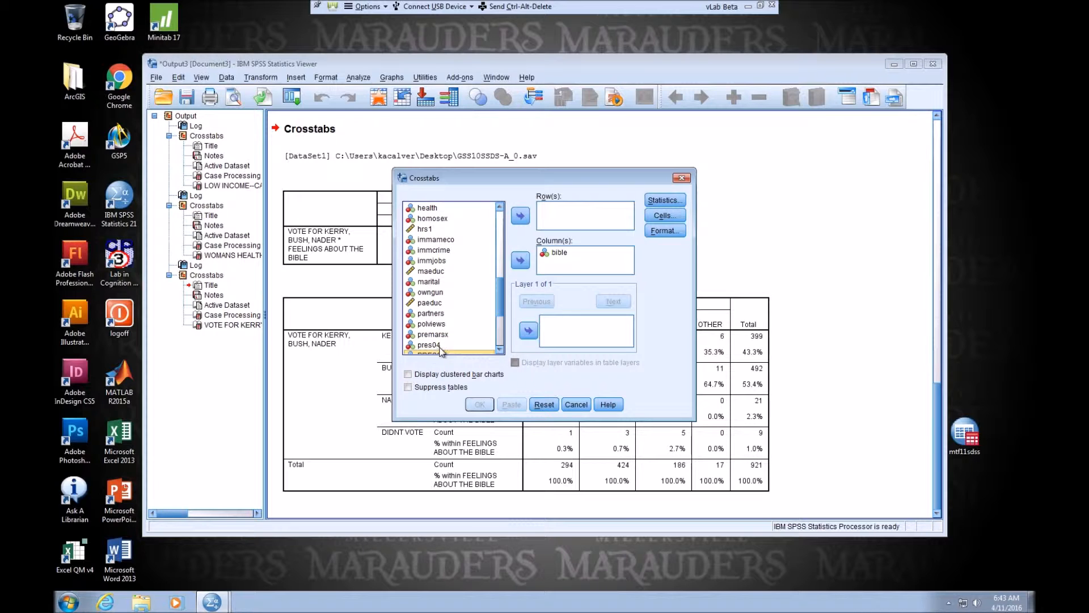
click(520, 216)
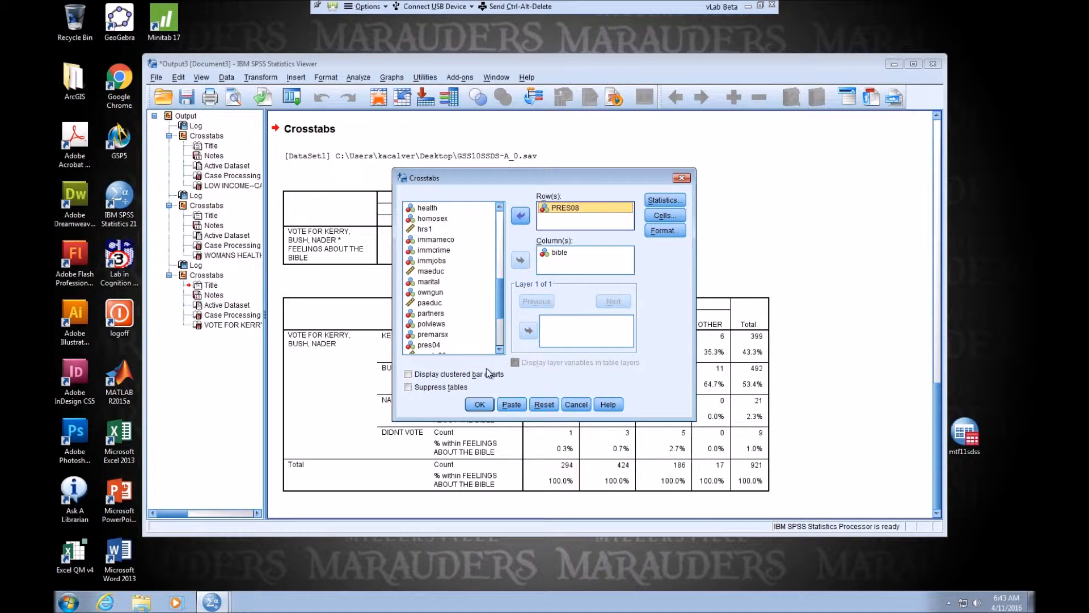
click(479, 404)
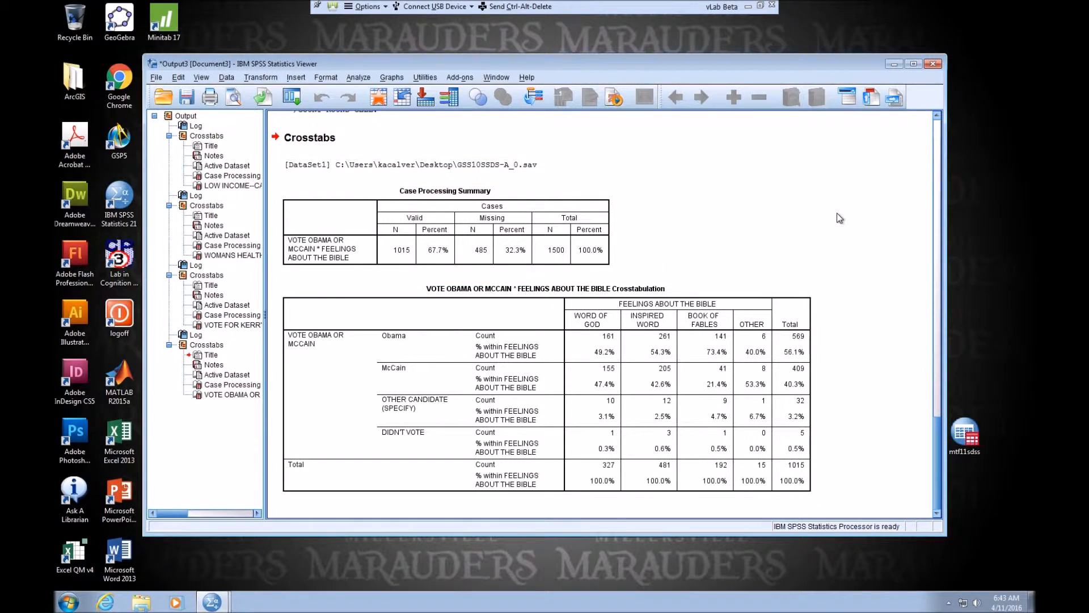
Check the Question 4 text, and run the PRES08 by bible crosstab with sex as the layer variable.
click(748, 6)
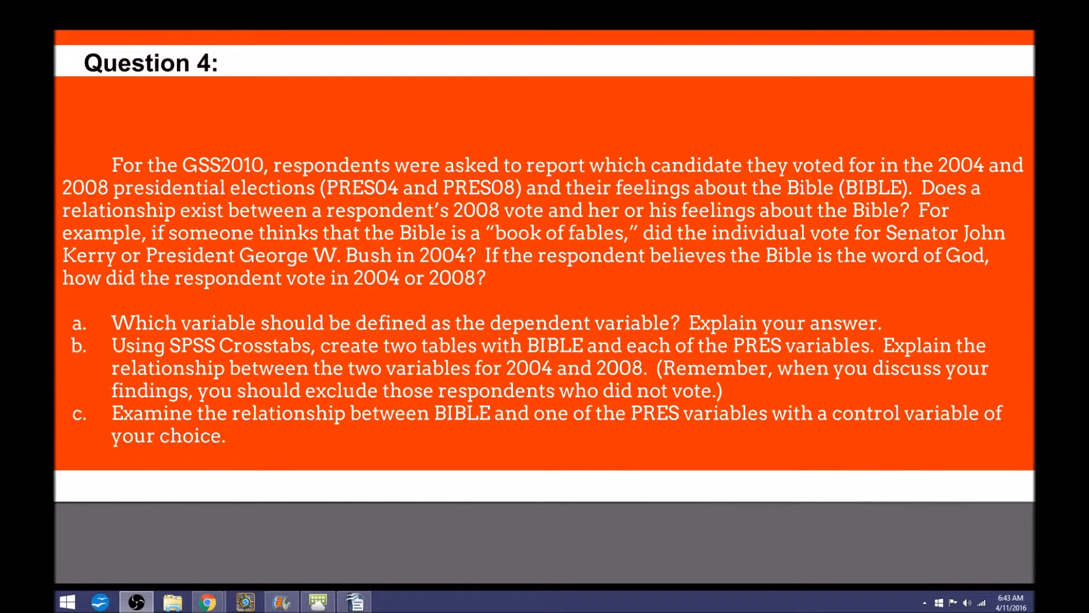
key(alt+Tab)
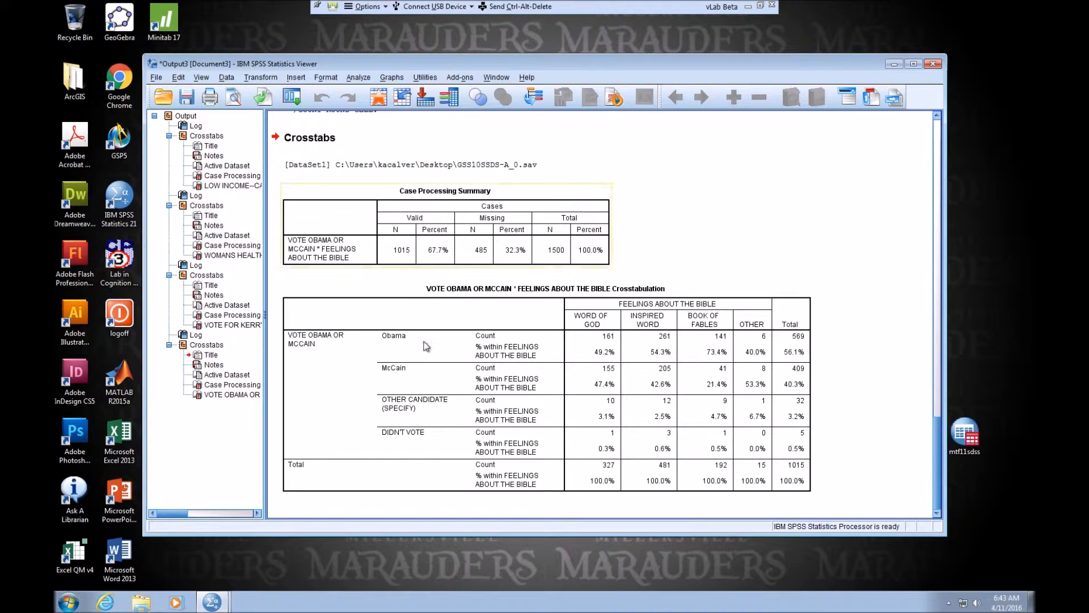
click(358, 78)
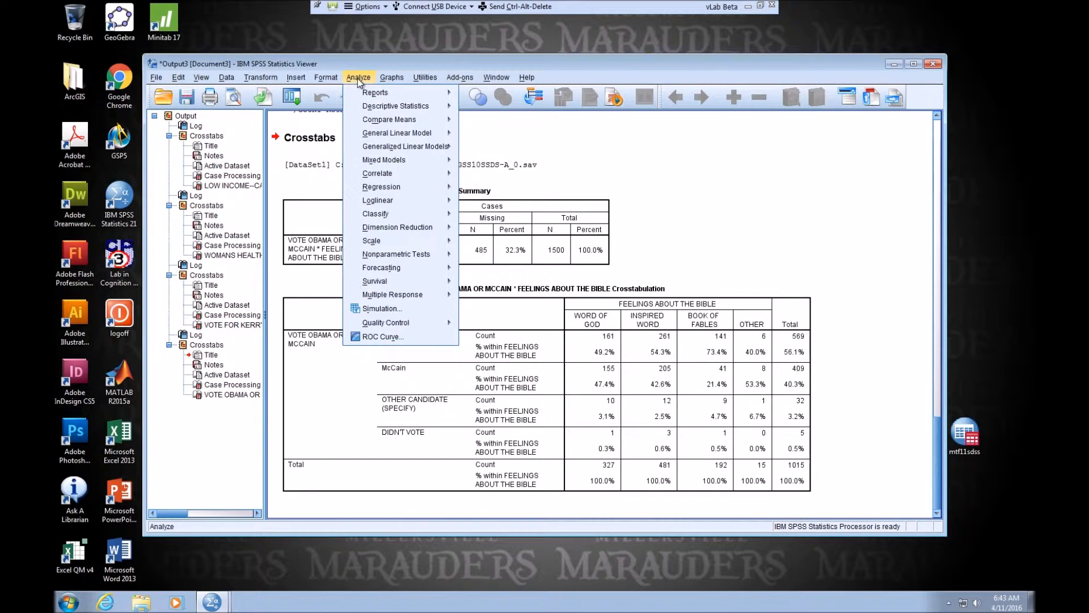
mouse_move(372, 111)
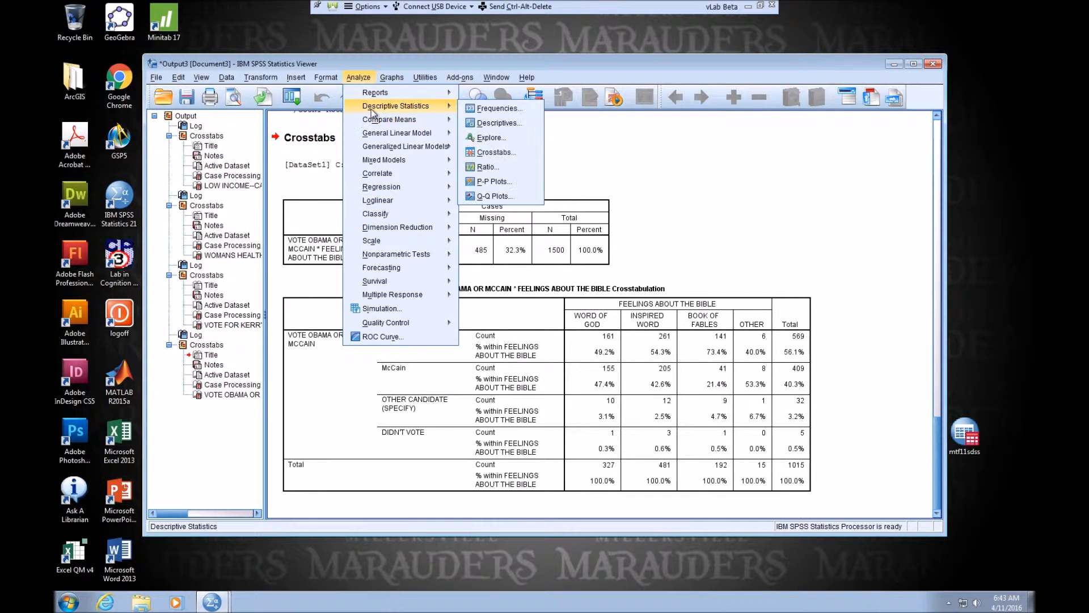
click(492, 153)
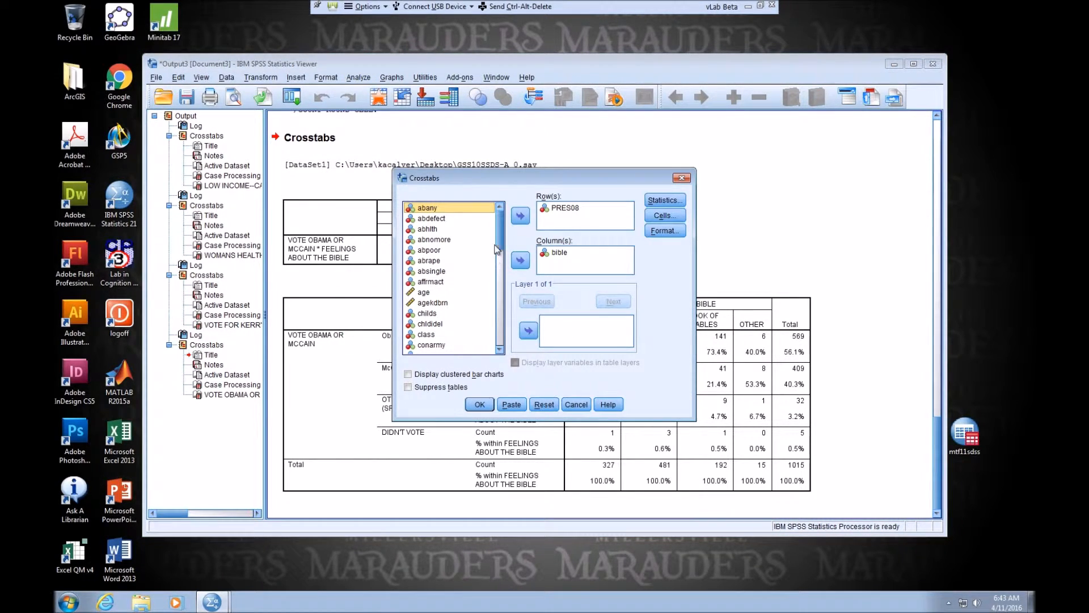
scroll(442, 291, down, 15)
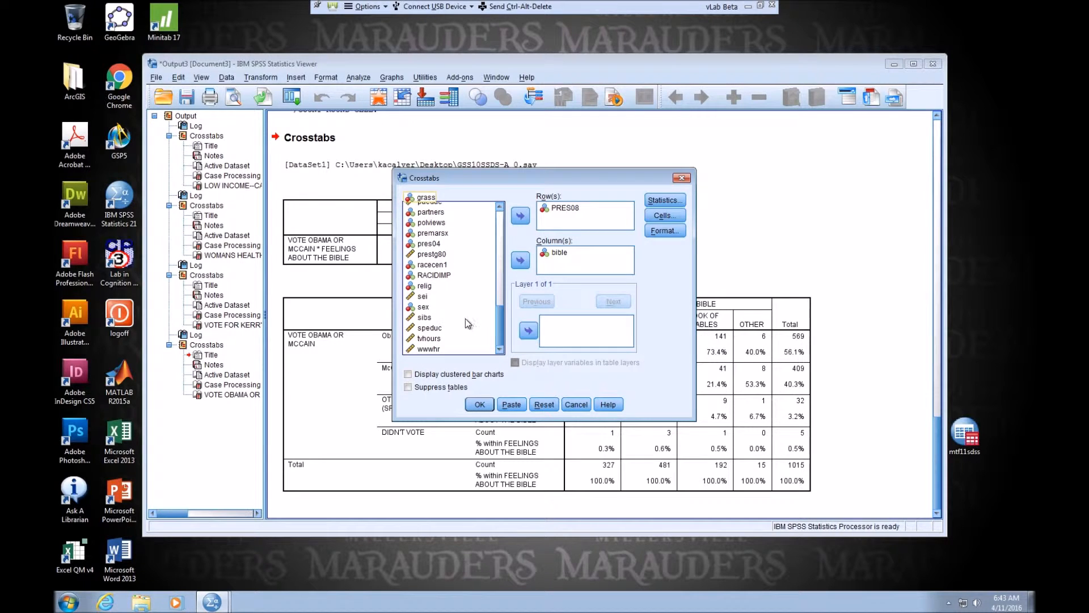
click(423, 307)
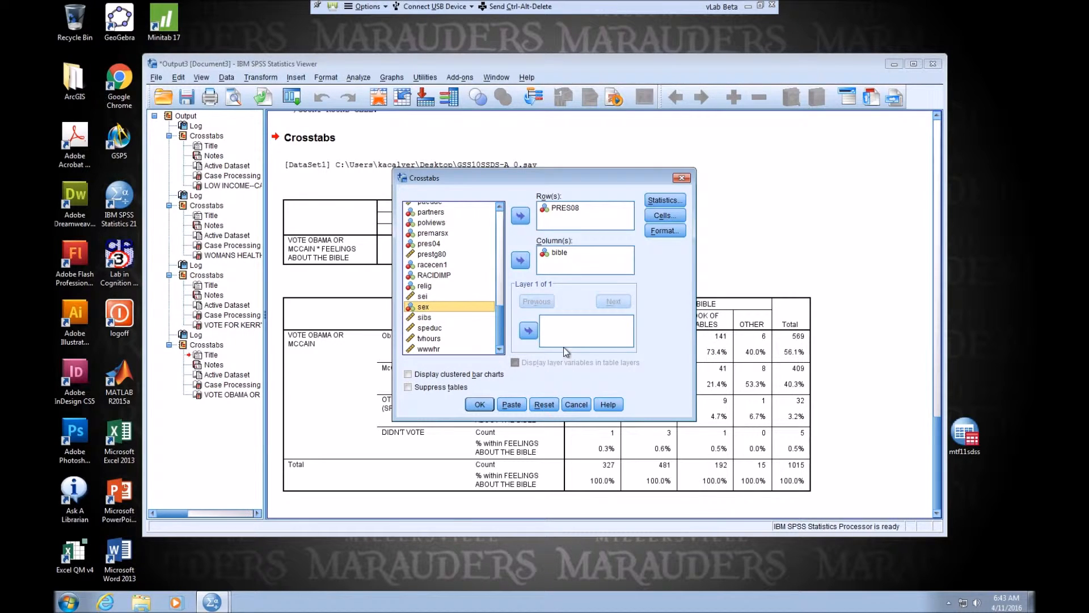
click(528, 331)
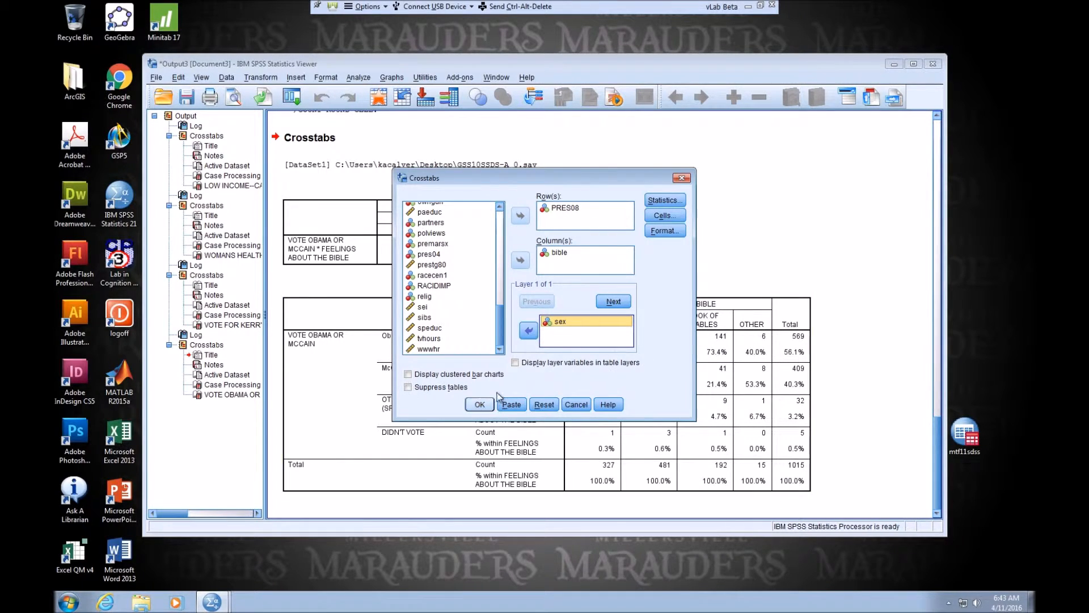
click(482, 404)
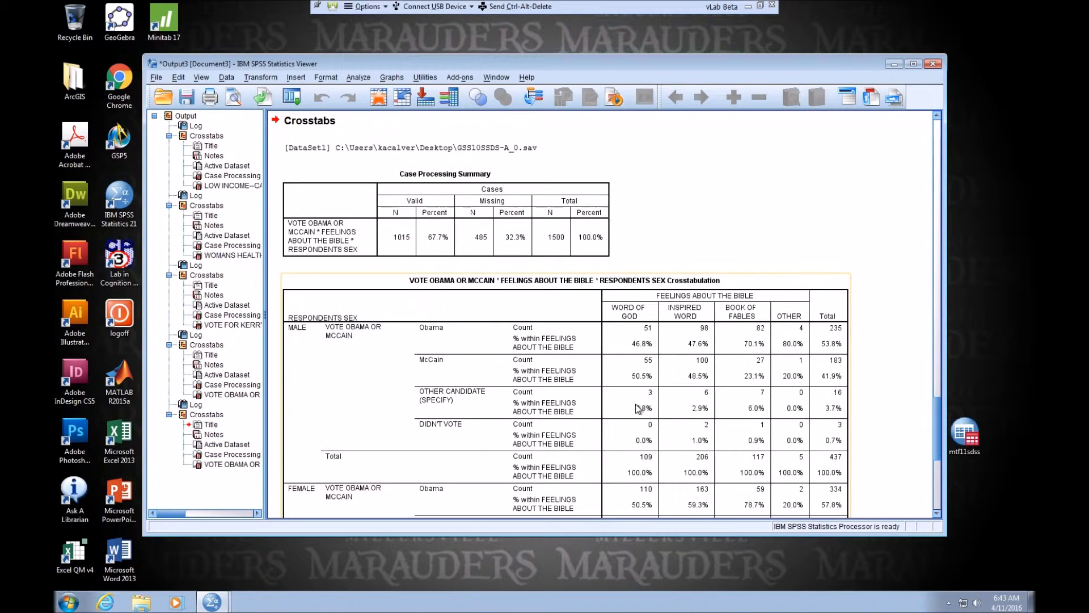
scroll(638, 408, down, 5)
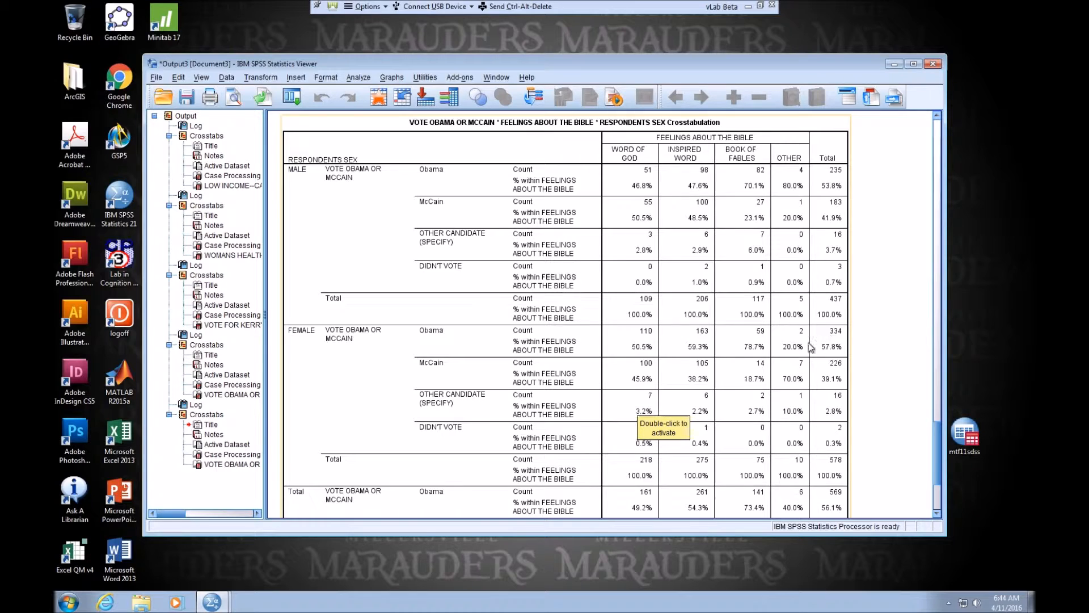
scroll(810, 349, down, 5)
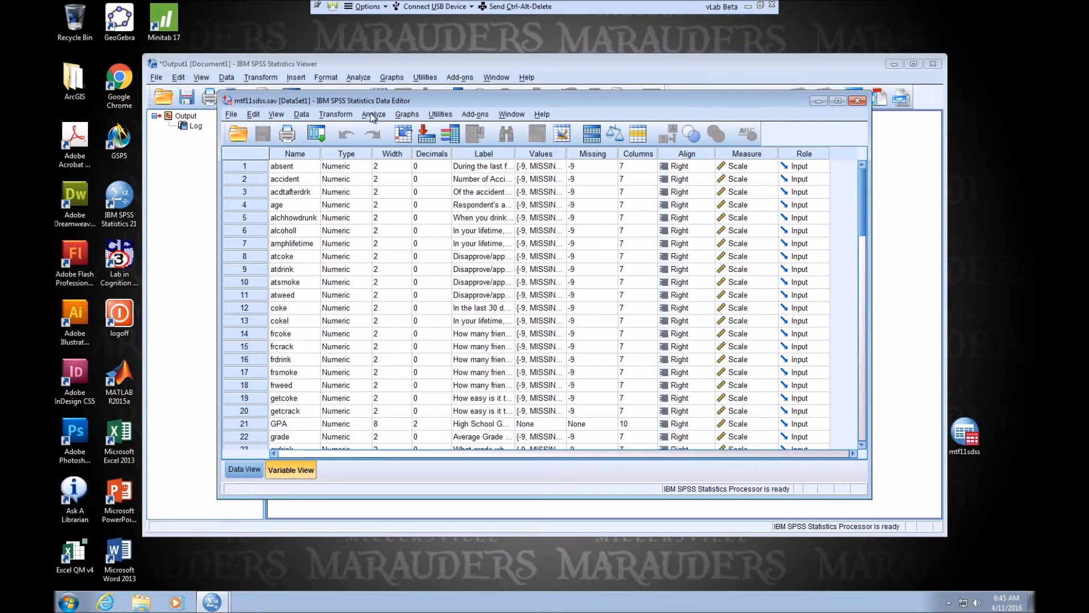
Start a Crosstabs analysis on the mtf11sdss data and list its variables by name in alphabetical order.
click(372, 116)
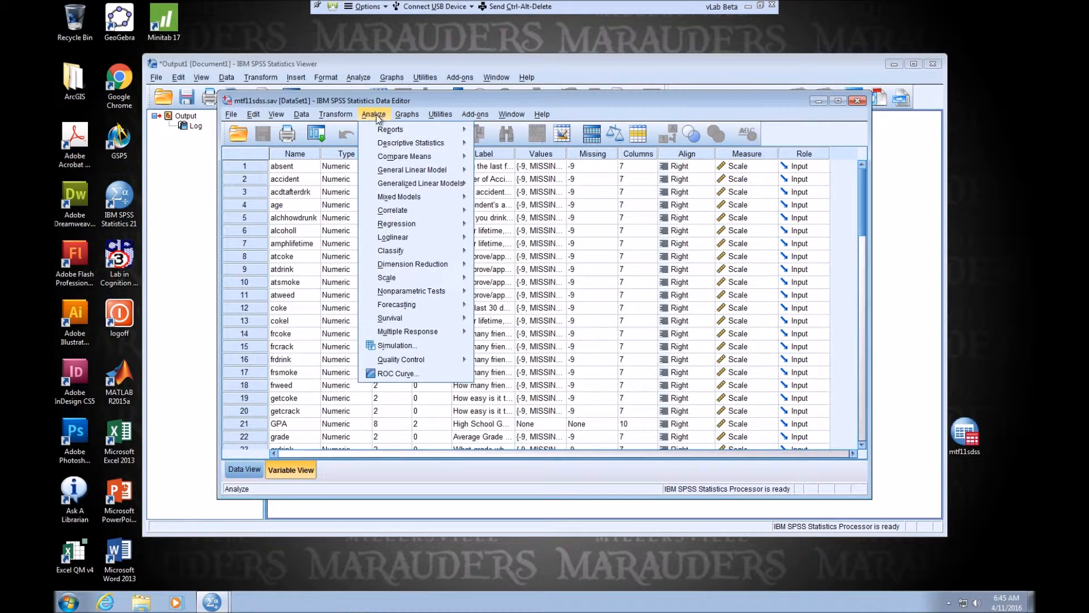
mouse_move(411, 142)
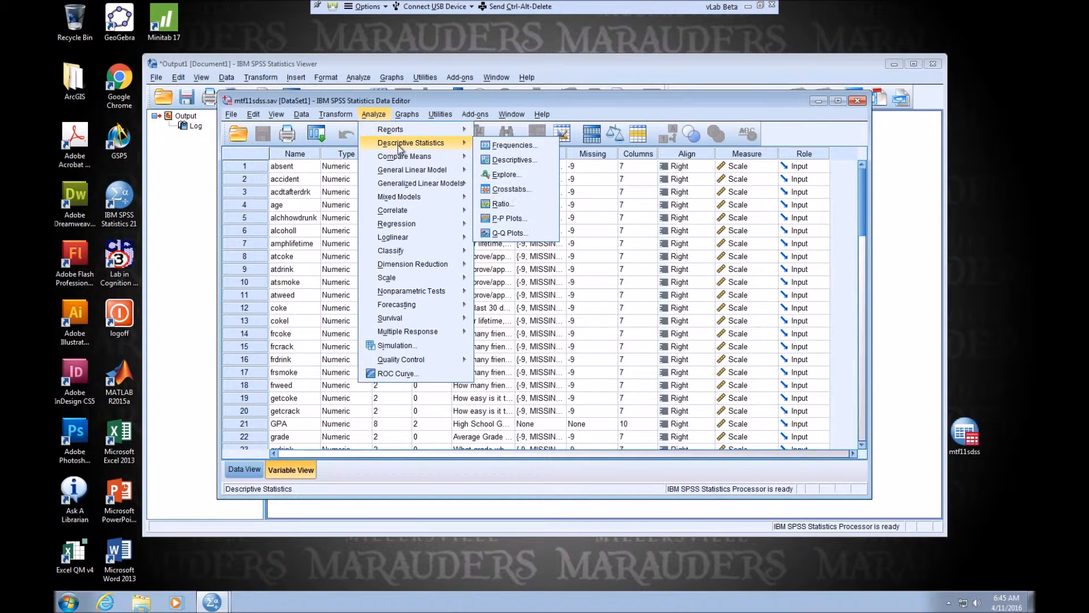
click(501, 192)
right_click(422, 230)
click(454, 244)
right_click(423, 261)
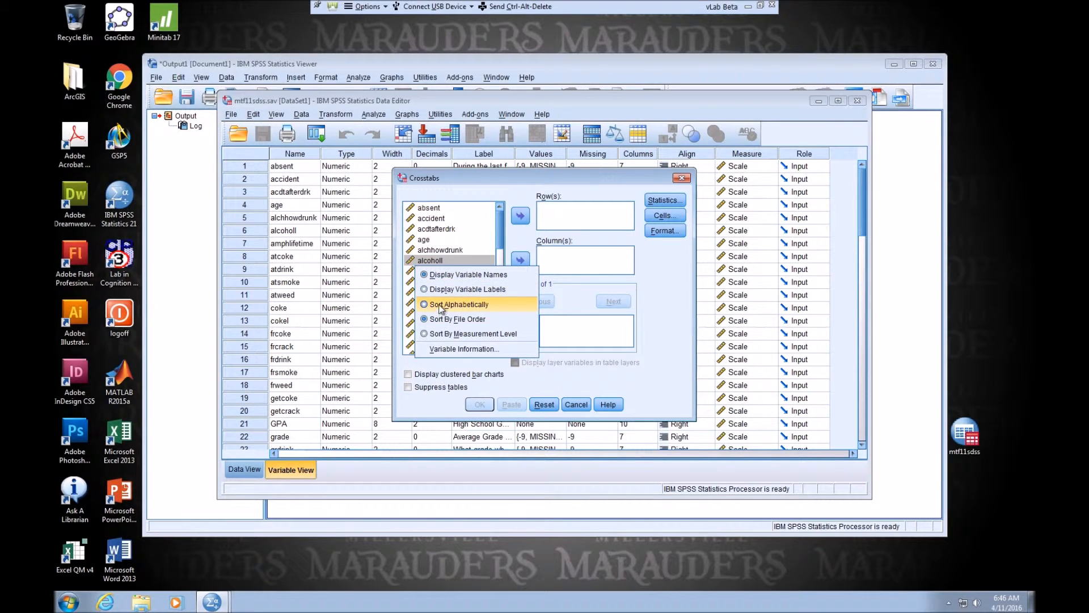
click(454, 305)
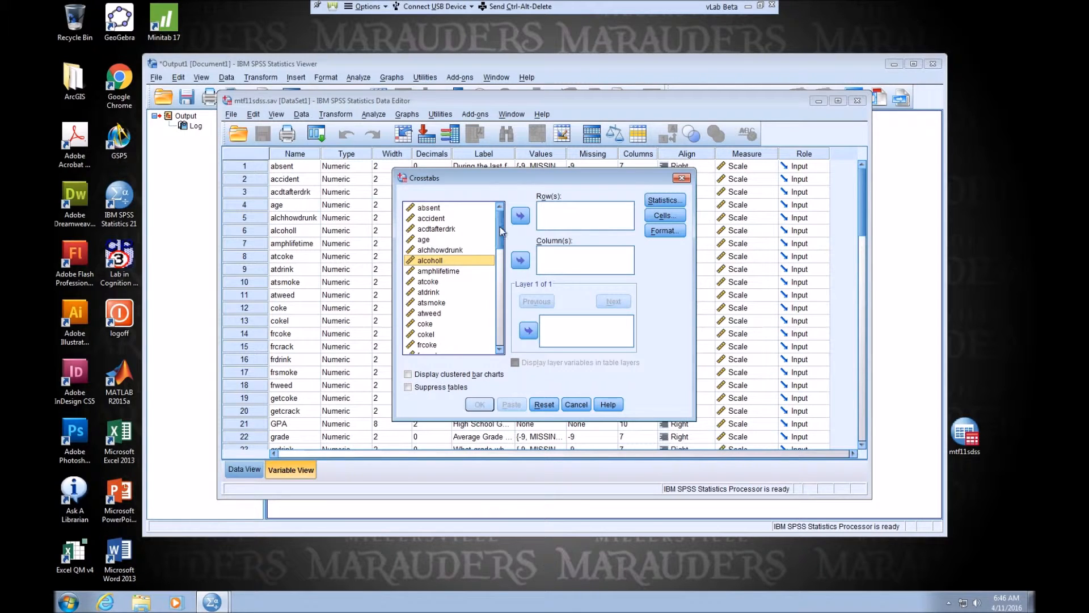
Assign race as the column variable and frdrink as the row variable of the crosstab.
drag(504, 227, 503, 295)
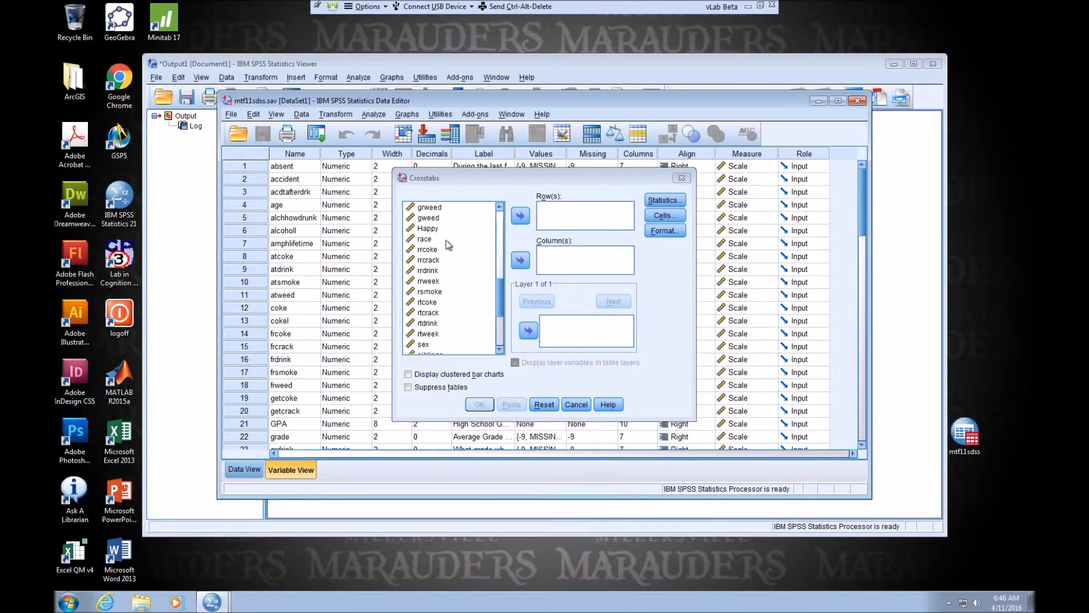
click(446, 239)
click(520, 260)
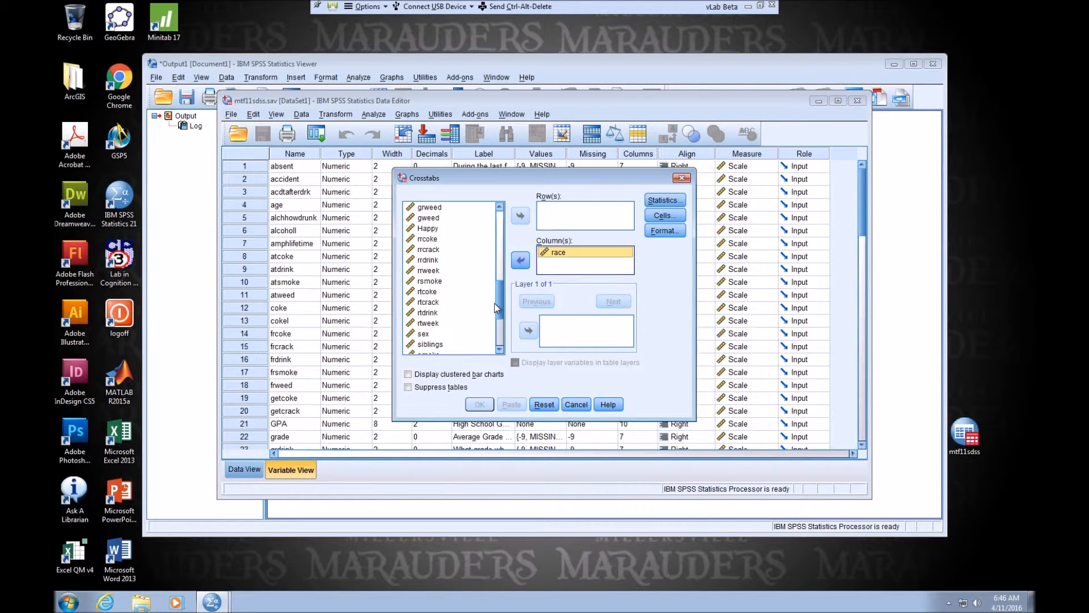
drag(500, 301, 499, 258)
click(426, 279)
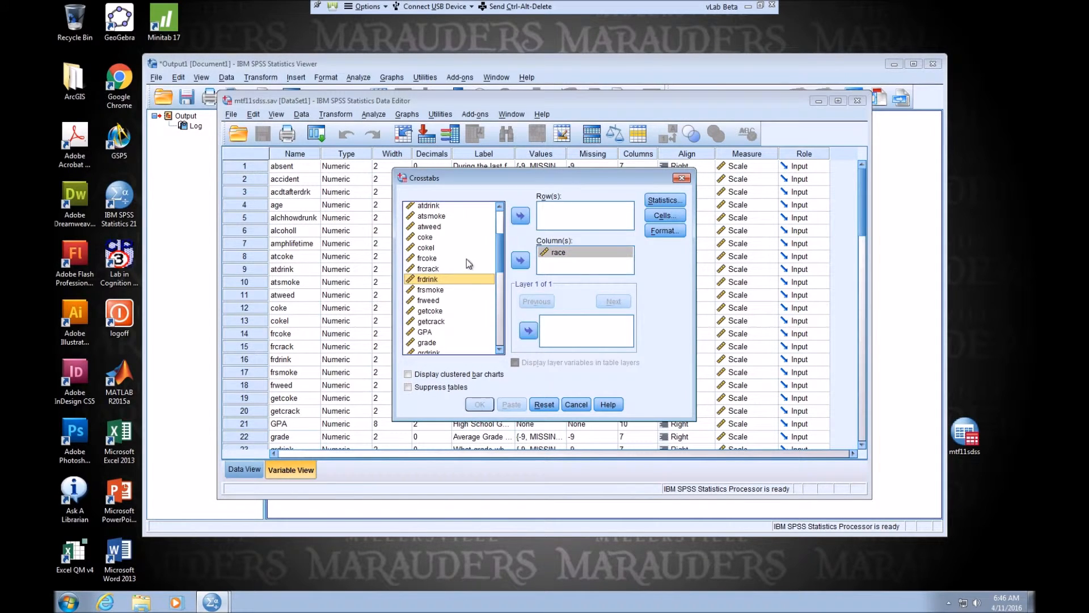
click(520, 215)
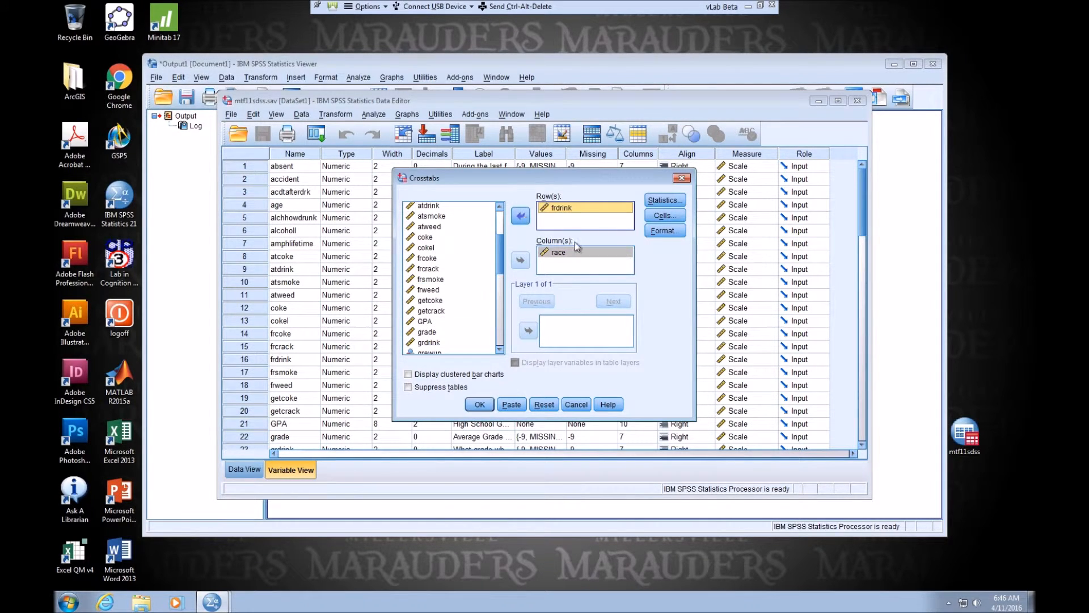
Add column percentages to the crosstab's cell display and run the frdrink by race table.
click(665, 216)
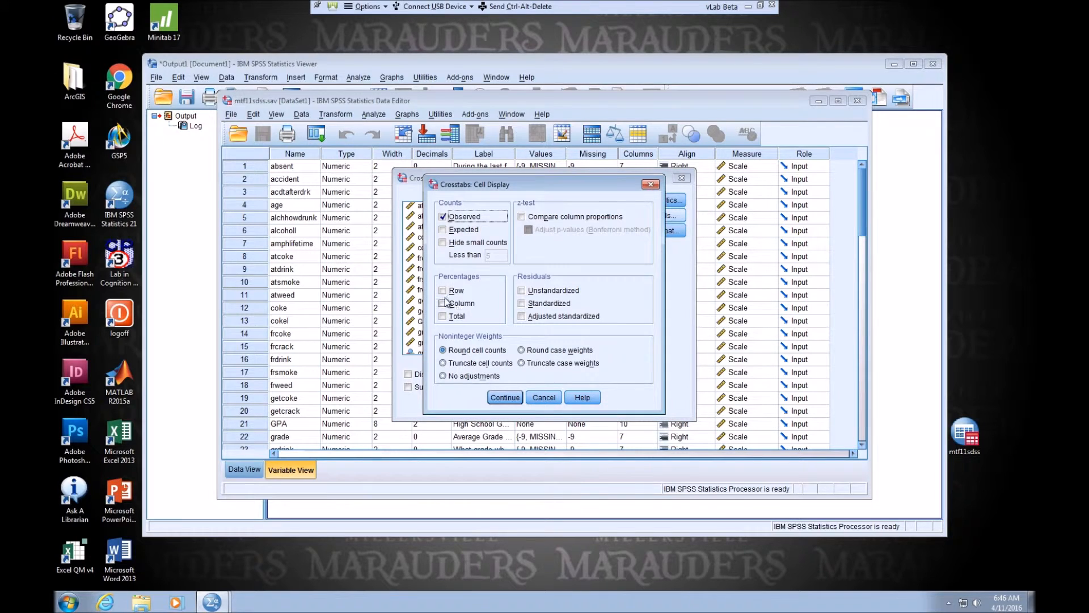
click(443, 304)
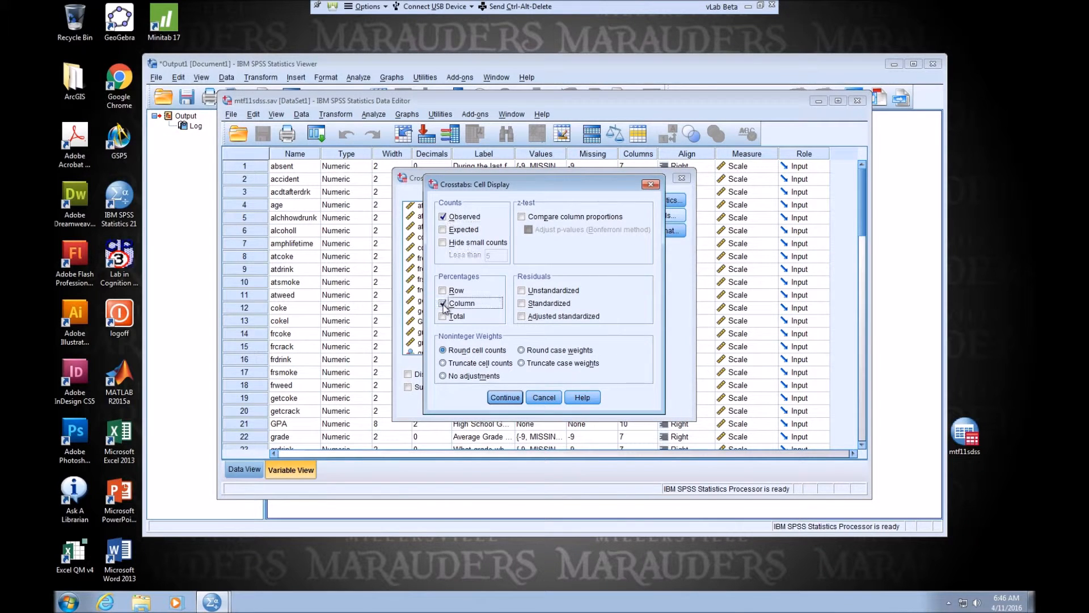
click(506, 398)
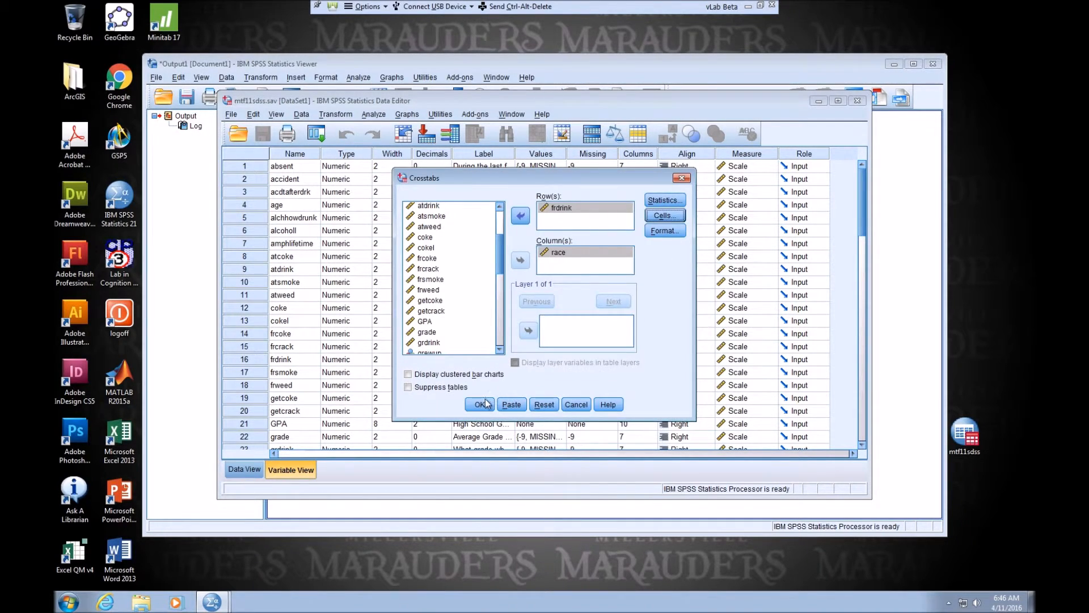
click(484, 404)
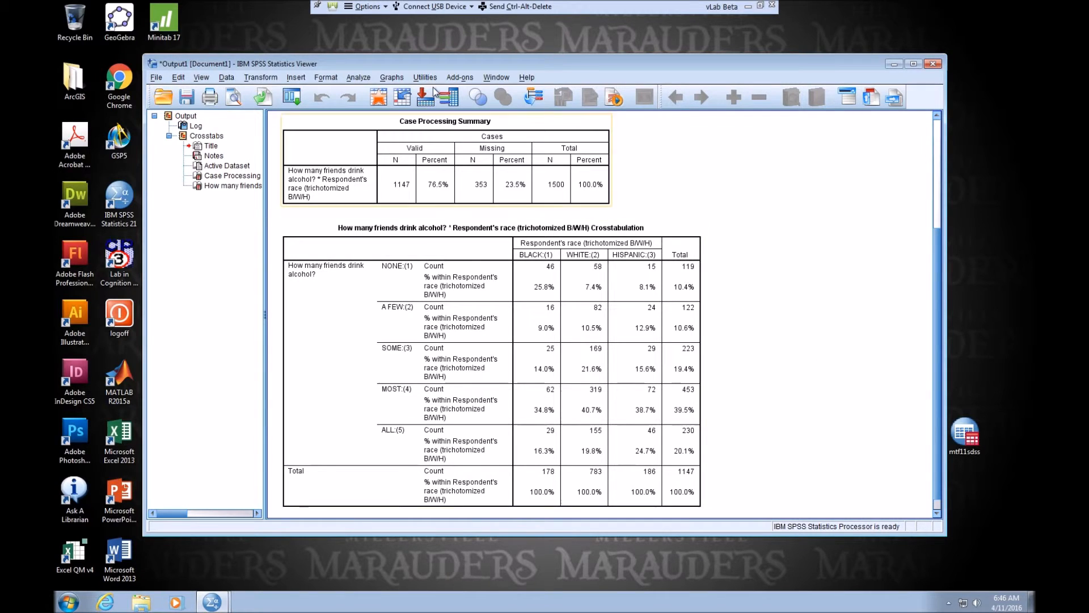
Run a second crosstab with frsmoke replacing frdrink as the row variable and race kept as the column variable.
click(359, 78)
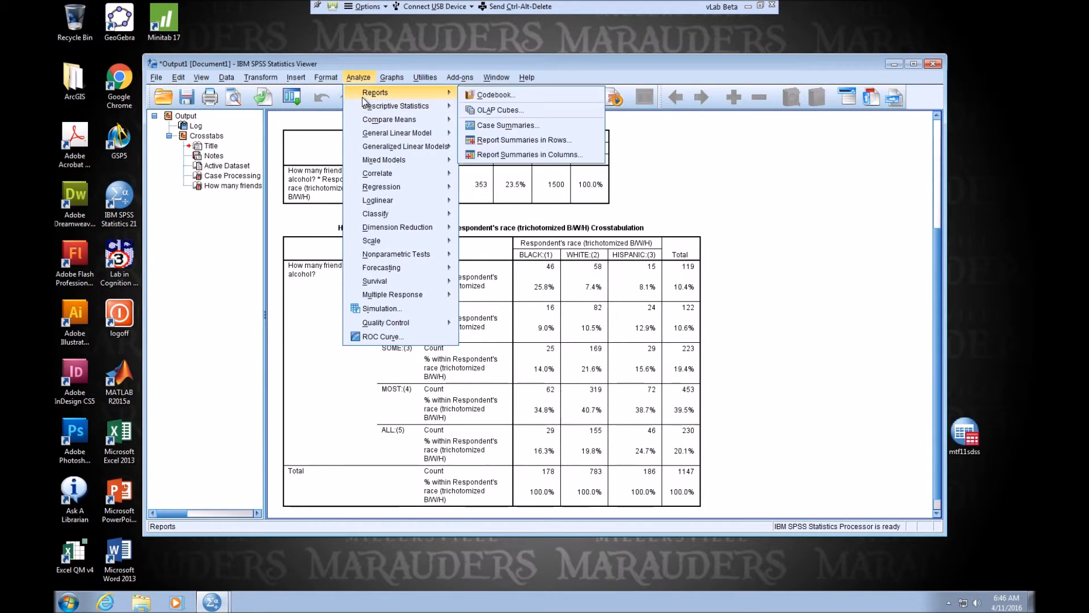
mouse_move(369, 106)
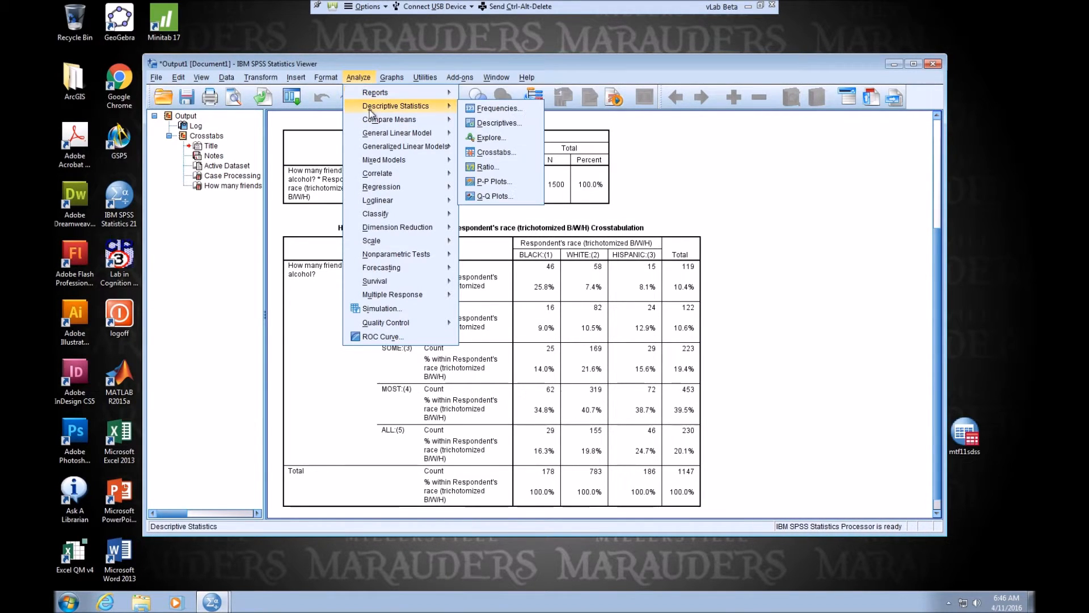
click(484, 149)
click(561, 208)
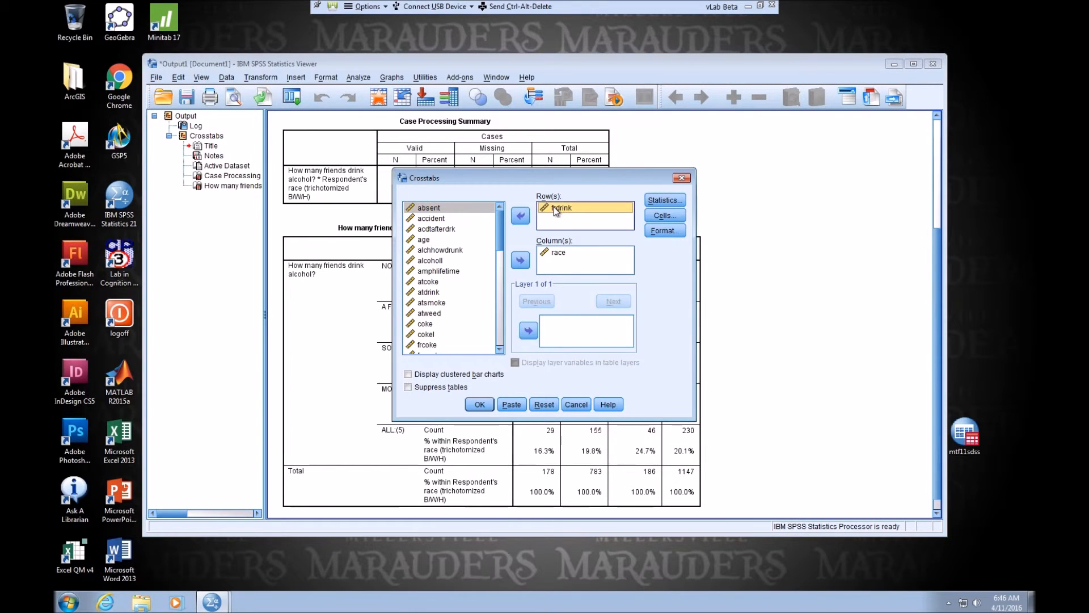
click(518, 218)
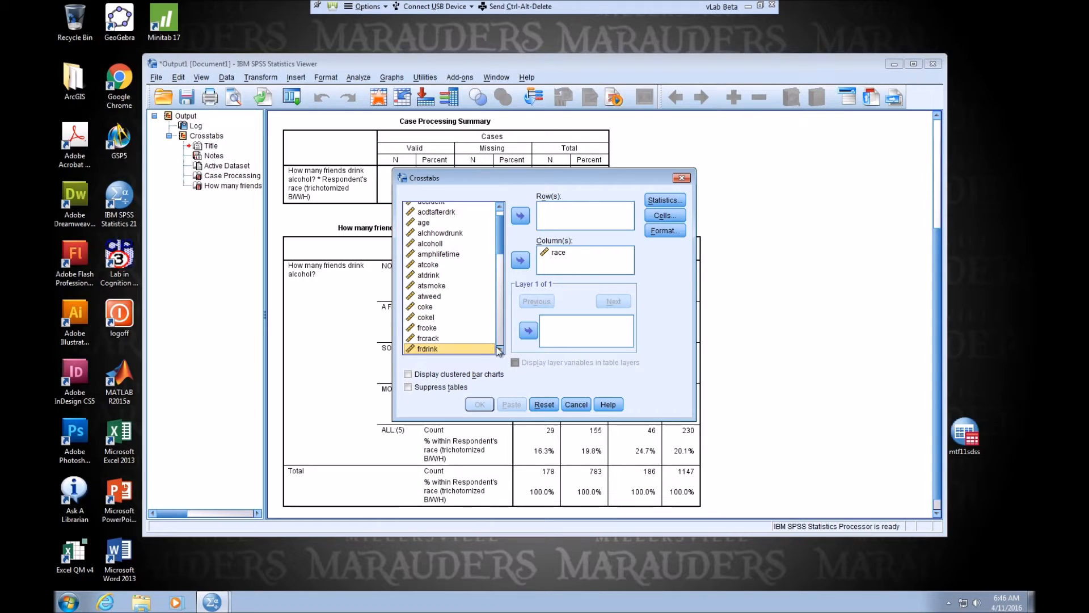
click(500, 349)
key(Down)
click(519, 216)
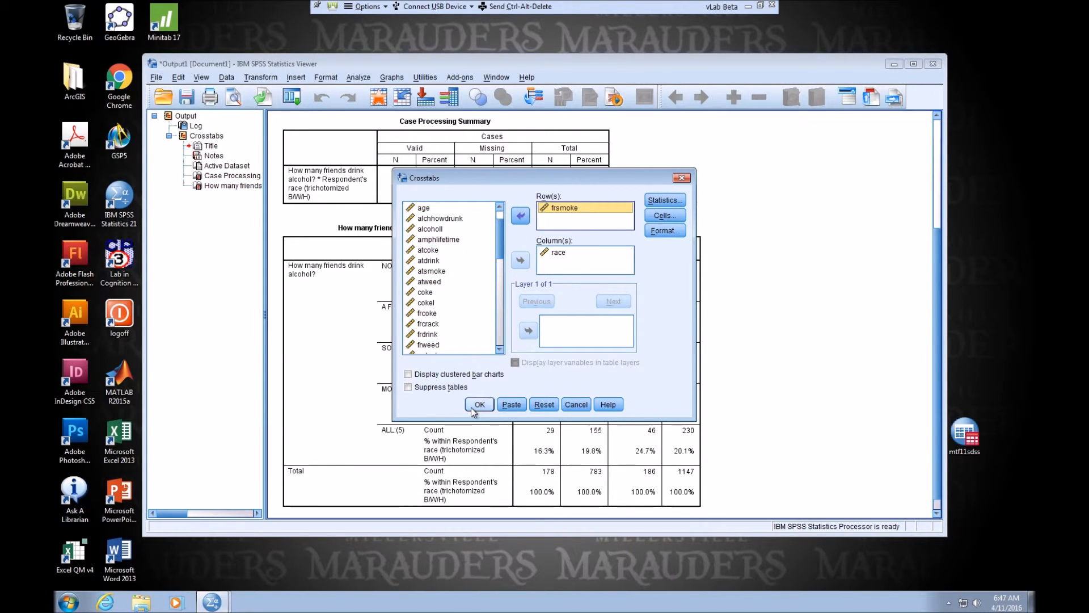
click(476, 404)
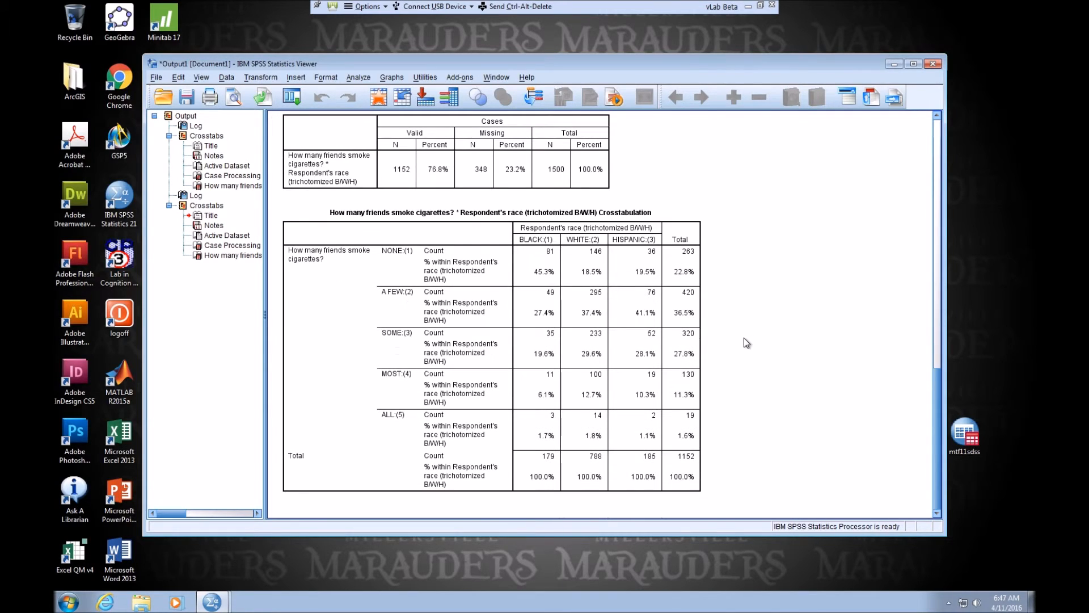